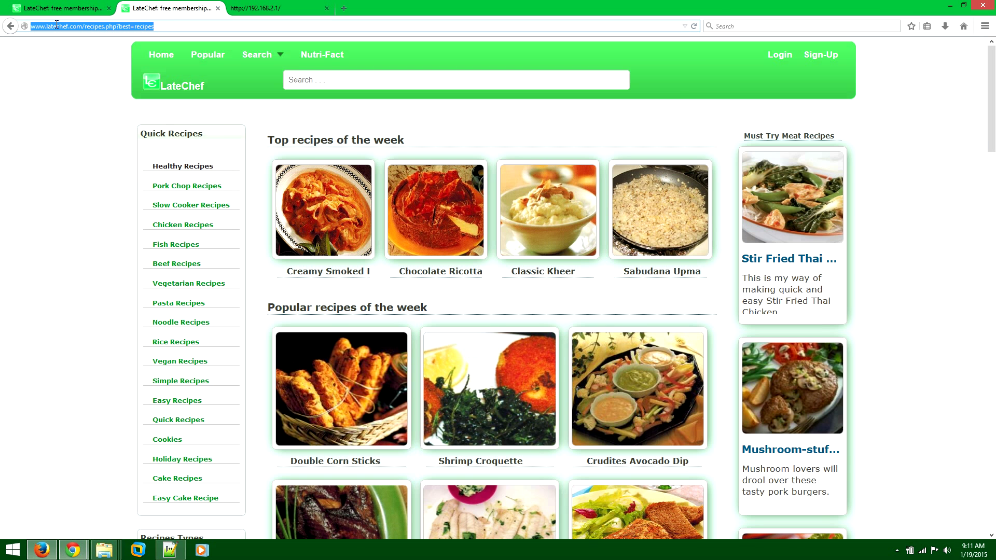
Step: Load latechef.com/recipes.php?best=recipes and open the Courtesy page linked in the site's footer
{"action": "key", "text": "Return"}
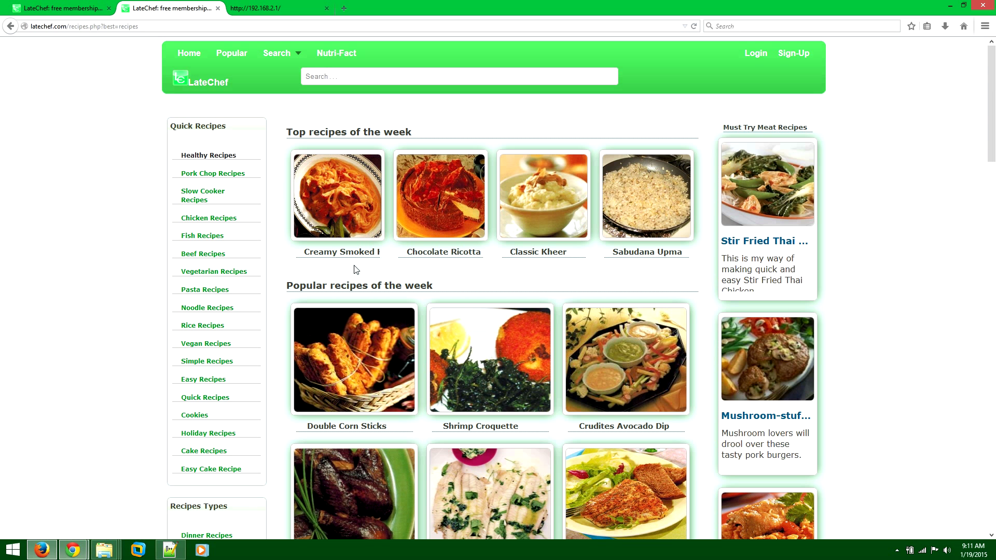
{"action": "left_click", "coordinate": [335, 285]}
{"action": "left_click", "coordinate": [203, 315], "text": "shift"}
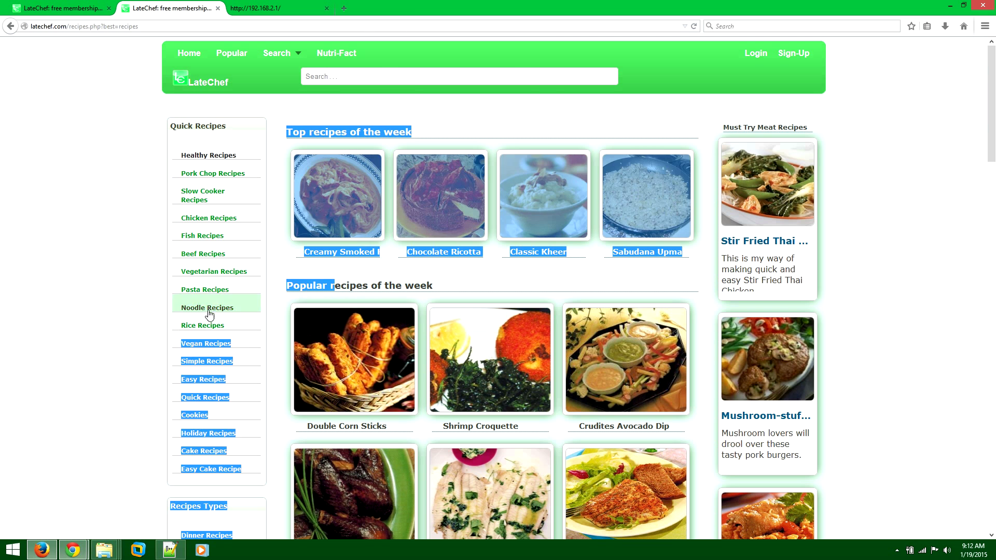
{"action": "left_click", "coordinate": [438, 275]}
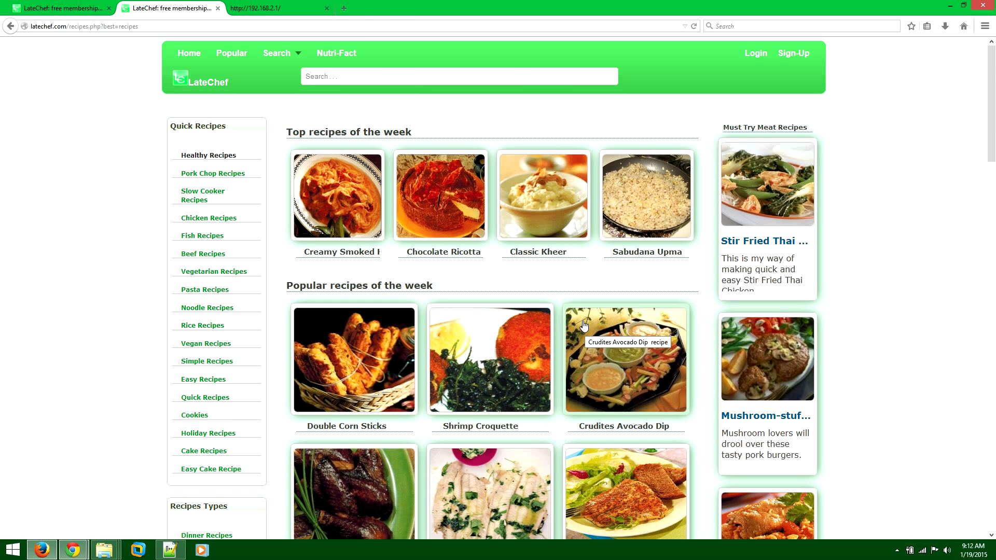
{"action": "scroll", "coordinate": [576, 326], "scroll_direction": "down", "scroll_amount": 15}
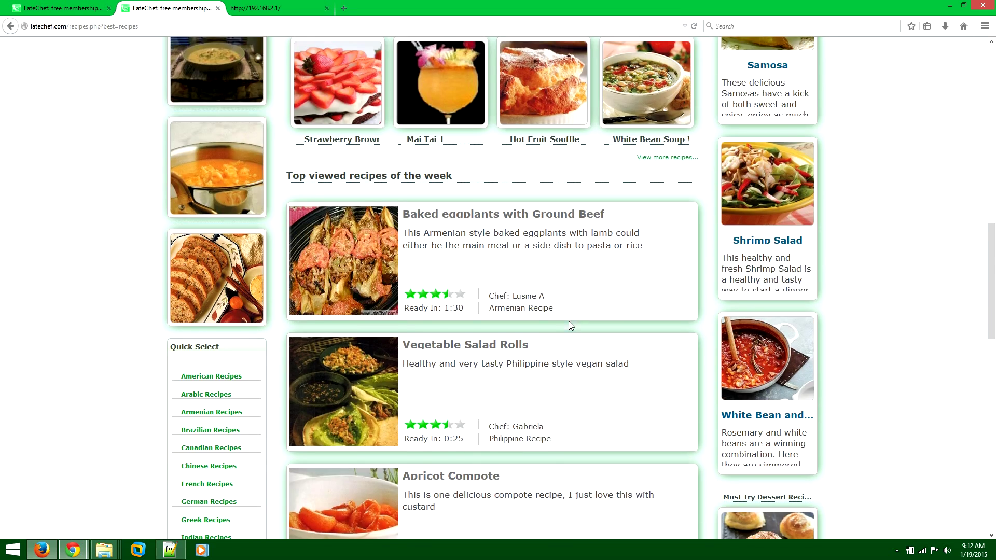
{"action": "scroll", "coordinate": [569, 325], "scroll_direction": "down", "scroll_amount": 15}
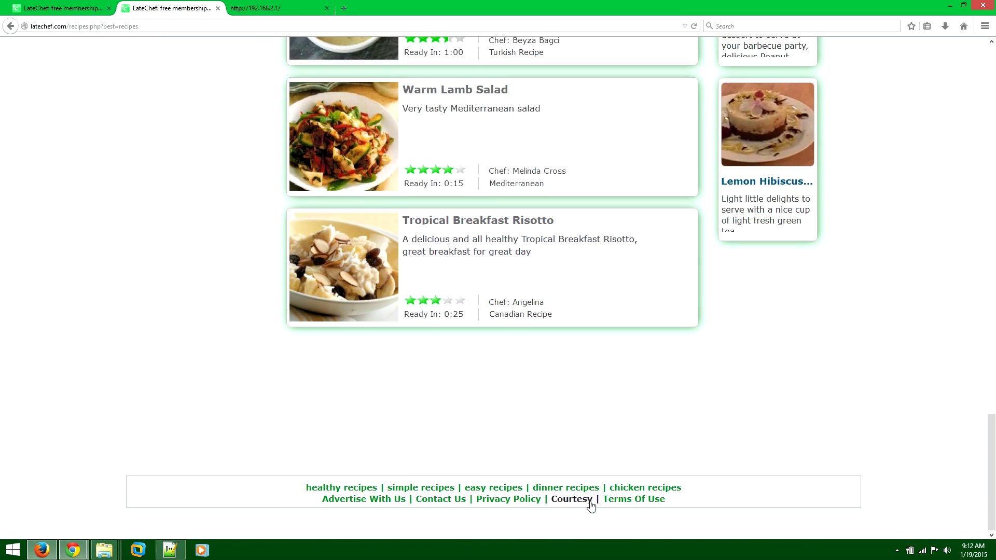
{"action": "left_click", "coordinate": [576, 501]}
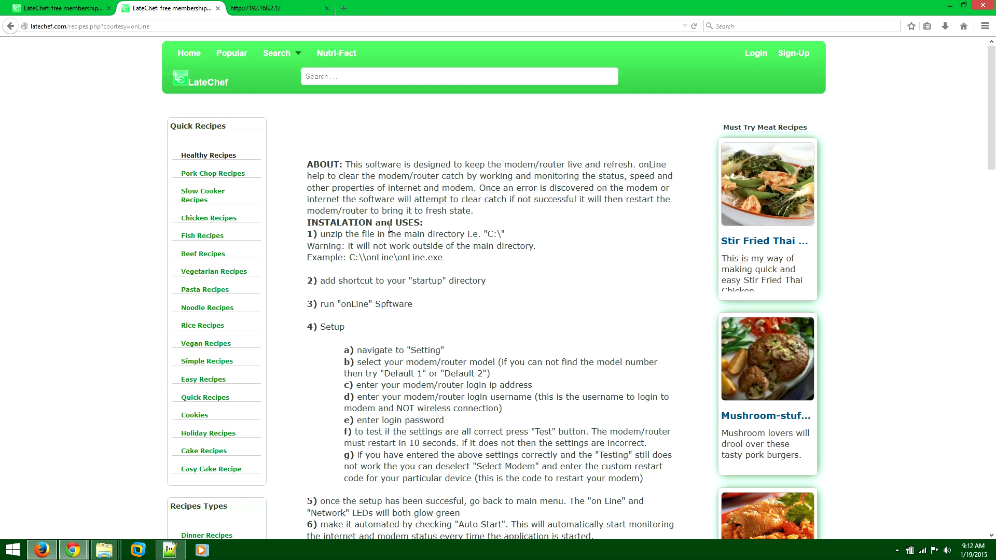
Step: Go through the onLine installation instructions and download onLine.zip from the link below them, saving the file
{"action": "left_click_drag", "start_coordinate": [318, 241], "coordinate": [476, 495]}
{"action": "scroll", "coordinate": [476, 495], "scroll_direction": "down", "scroll_amount": 5}
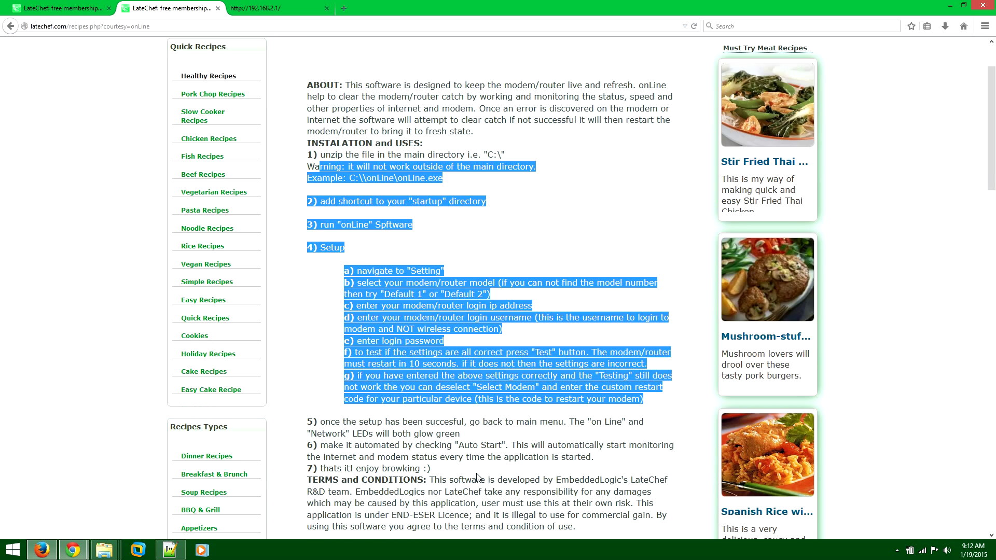
{"action": "left_click", "coordinate": [389, 271]}
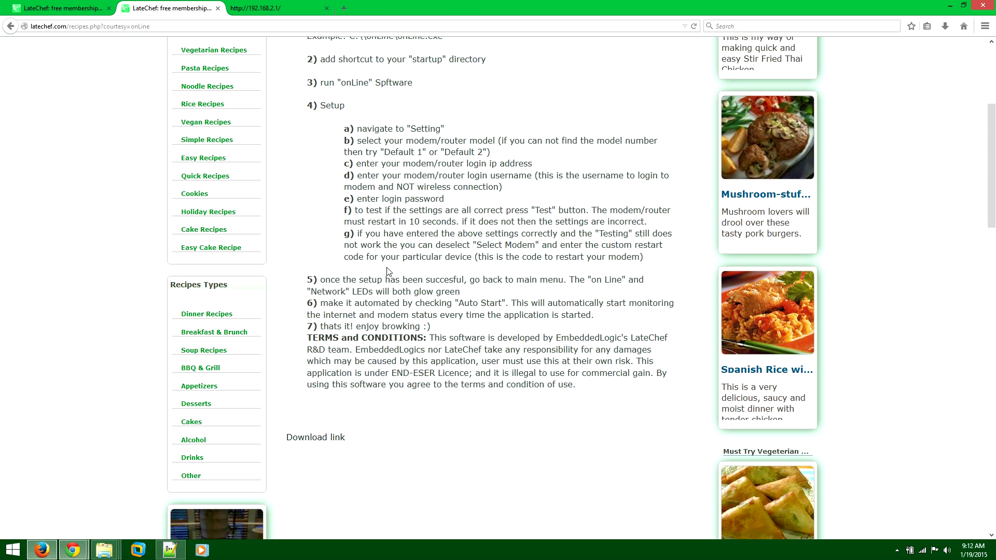
{"action": "left_click", "coordinate": [317, 441]}
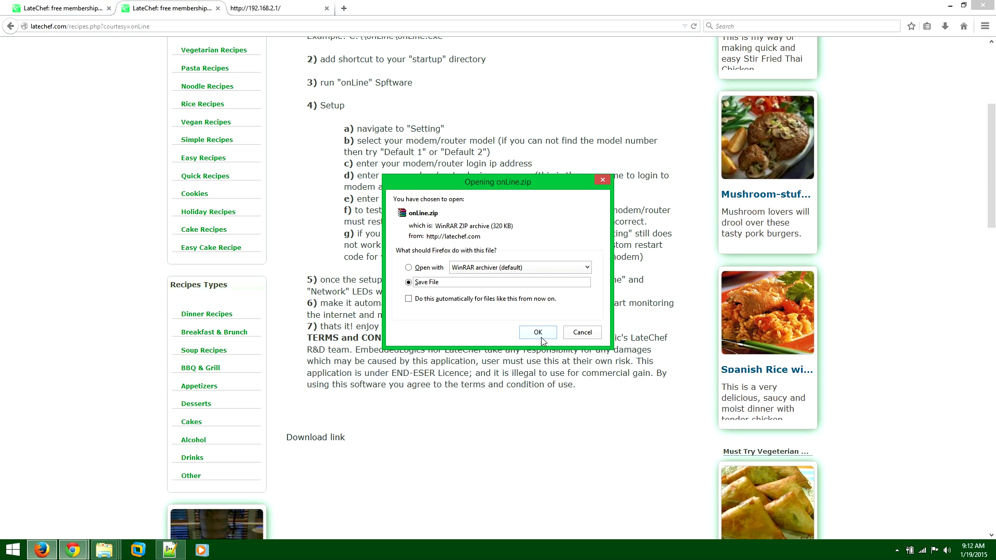
{"action": "left_click", "coordinate": [540, 337]}
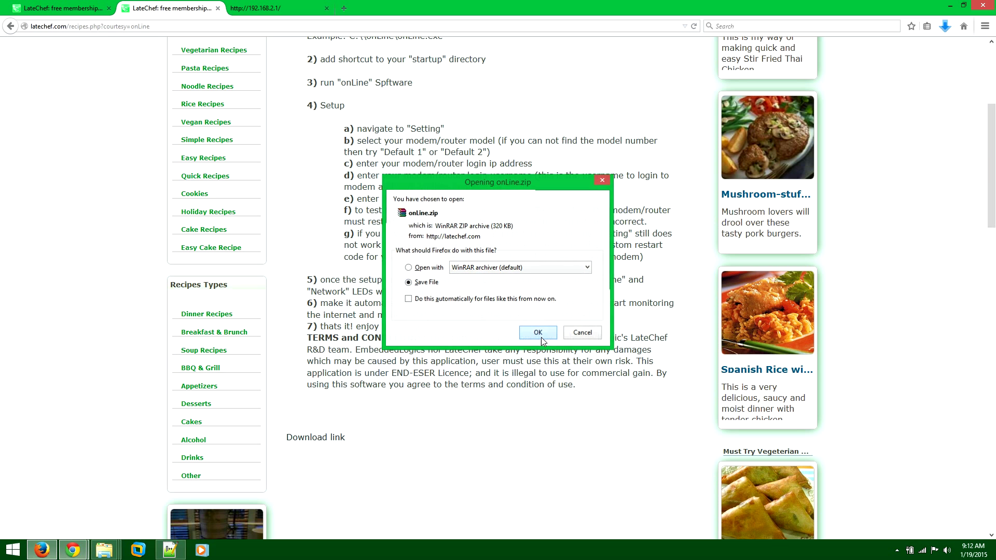
Step: Show the downloaded onLine archive in its folder and cut it
{"action": "left_click", "coordinate": [944, 26]}
{"action": "left_click", "coordinate": [936, 64]}
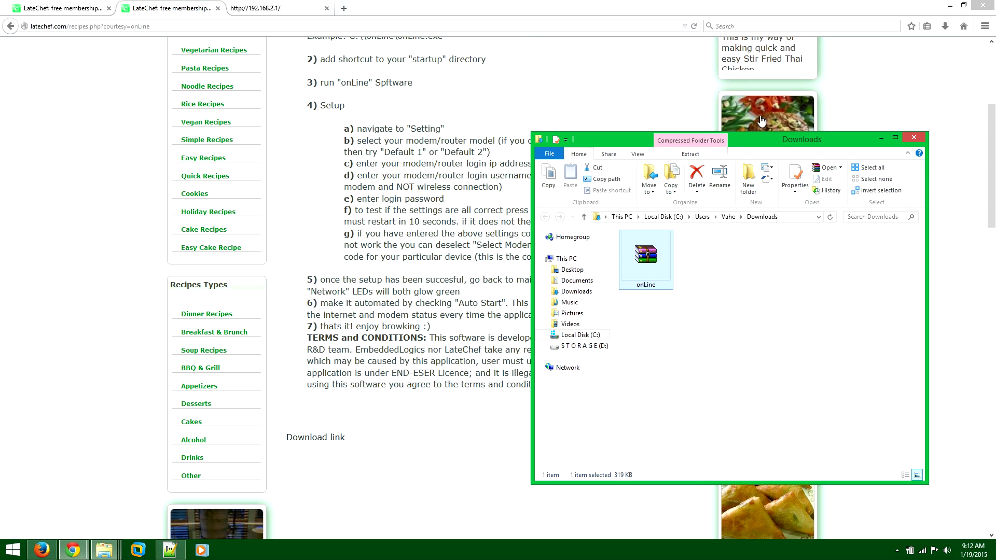
{"action": "right_click", "coordinate": [641, 268]}
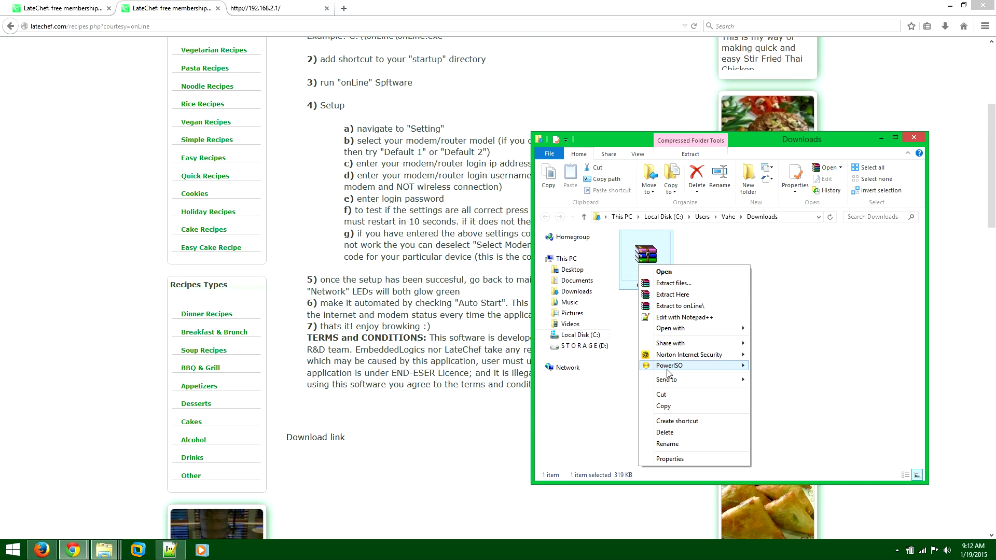
{"action": "left_click", "coordinate": [669, 395]}
Step: Switch to the other File Explorer window and go to the root of Local Disk (C:)
{"action": "mouse_move", "coordinate": [104, 549]}
{"action": "left_click", "coordinate": [88, 483]}
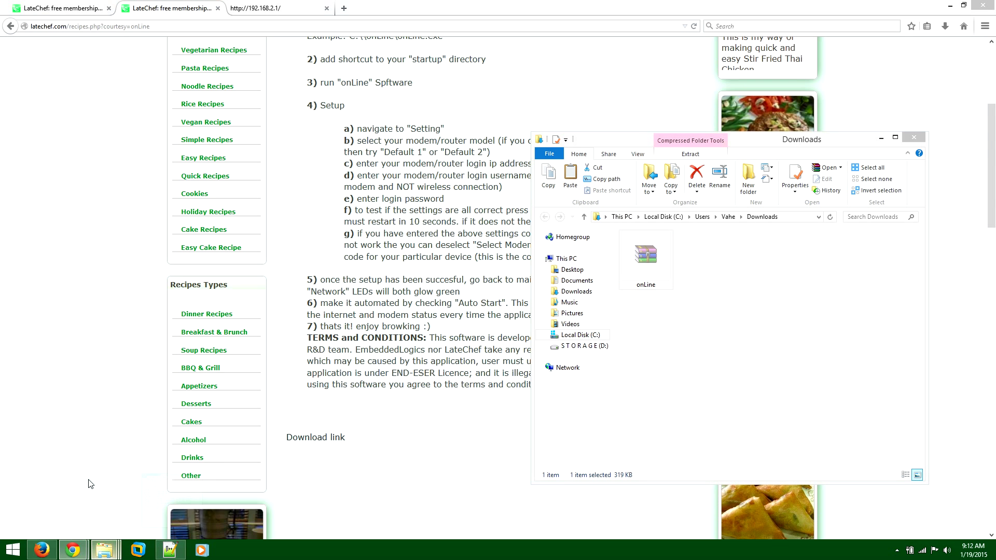
{"action": "left_click", "coordinate": [616, 176]}
{"action": "left_click", "coordinate": [620, 387]}
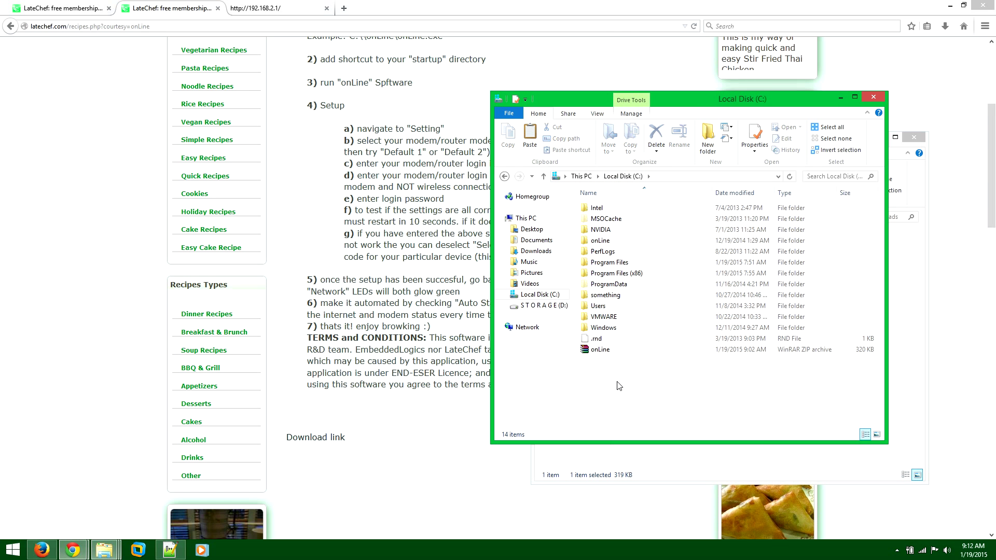
{"action": "right_click", "coordinate": [617, 382]}
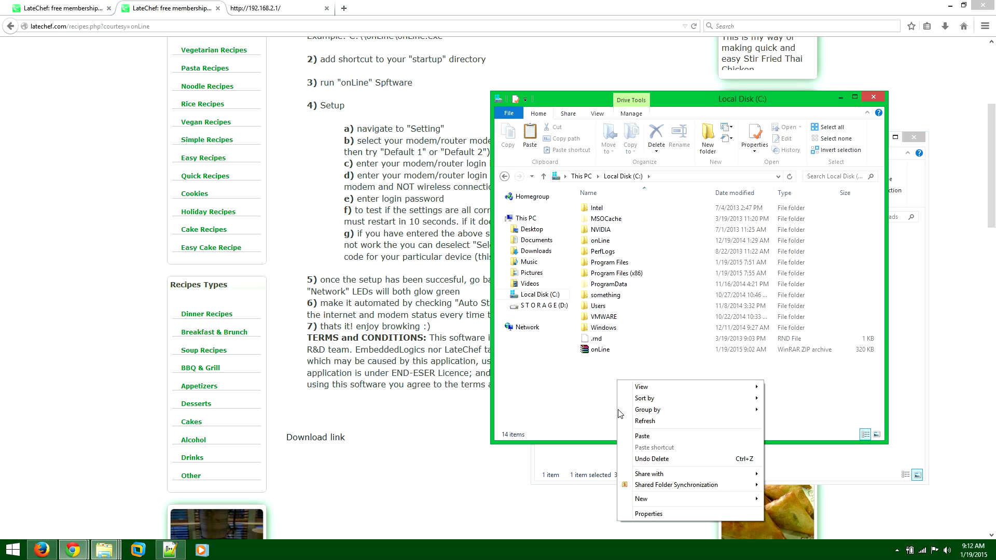
{"action": "left_click", "coordinate": [589, 396]}
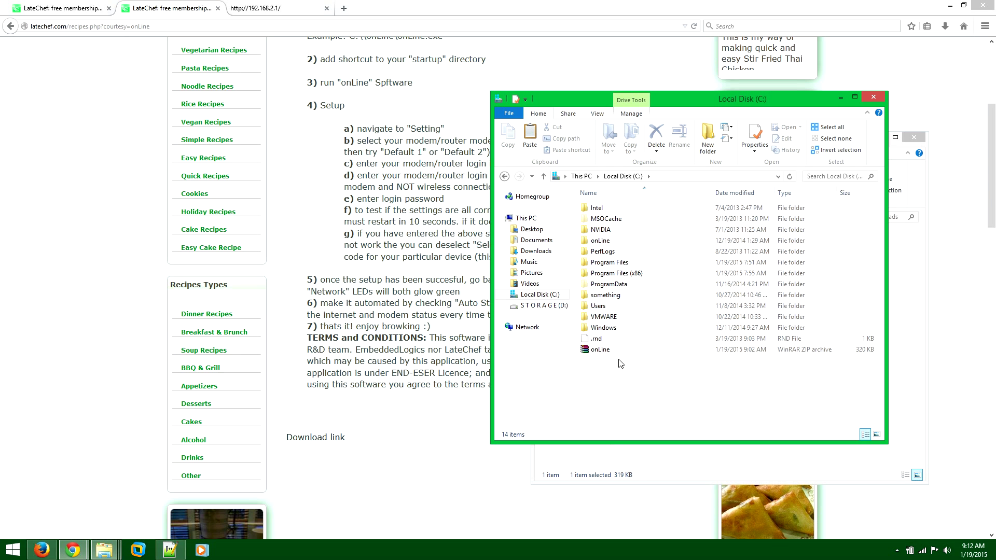
{"action": "right_click", "coordinate": [601, 351]}
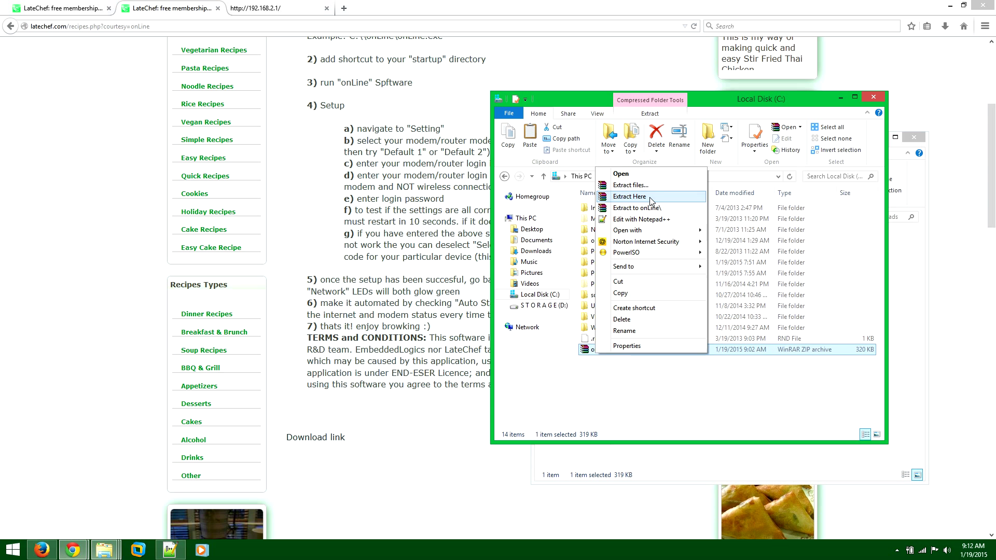
{"action": "left_click", "coordinate": [692, 401]}
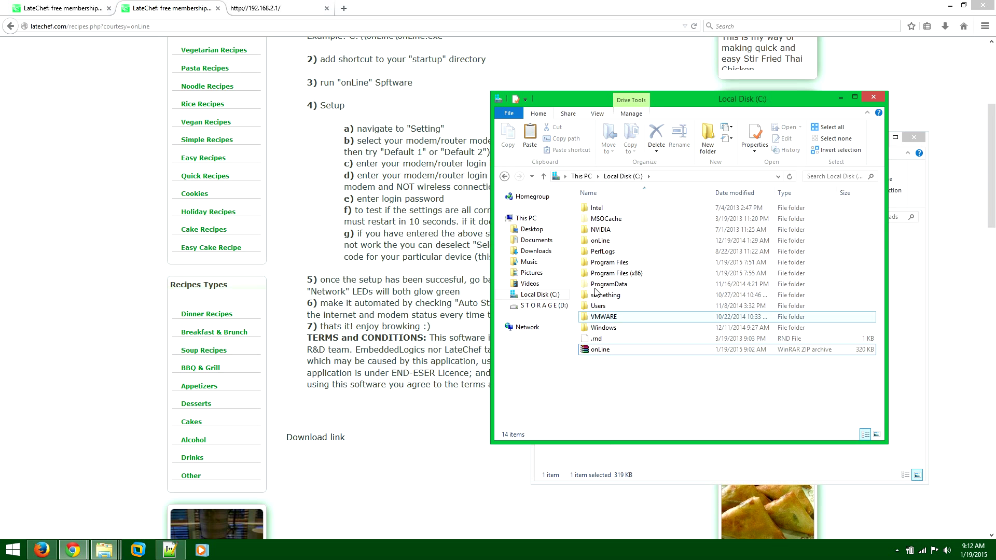
Step: Open the onLine folder on Local Disk (C:) and select the onLine application in it
{"action": "left_click", "coordinate": [611, 242]}
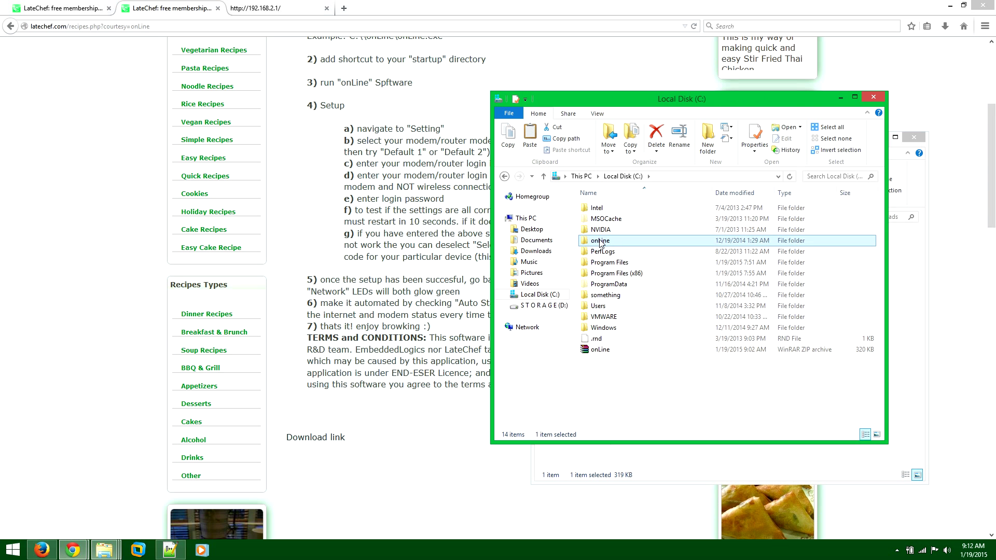
{"action": "double_click", "coordinate": [630, 240]}
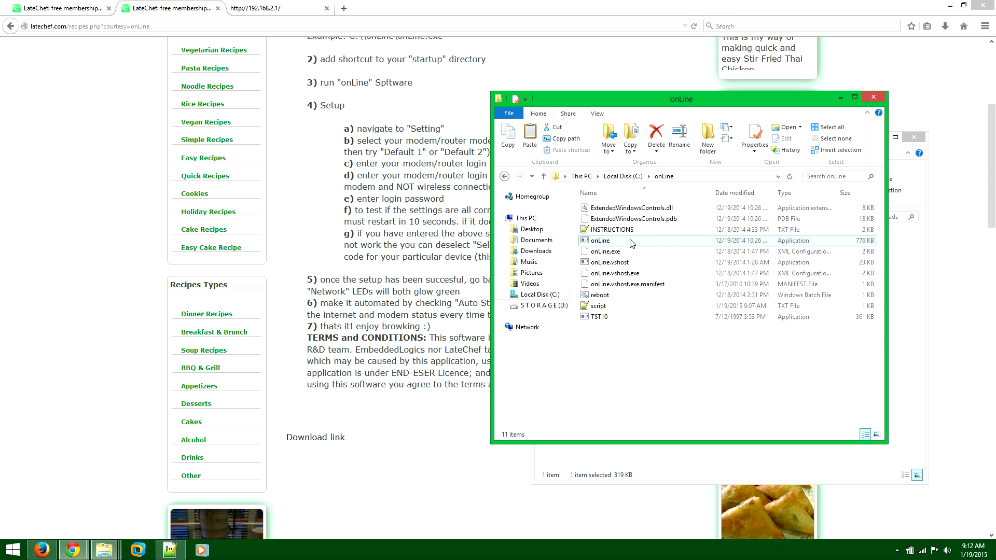
{"action": "left_click", "coordinate": [630, 242]}
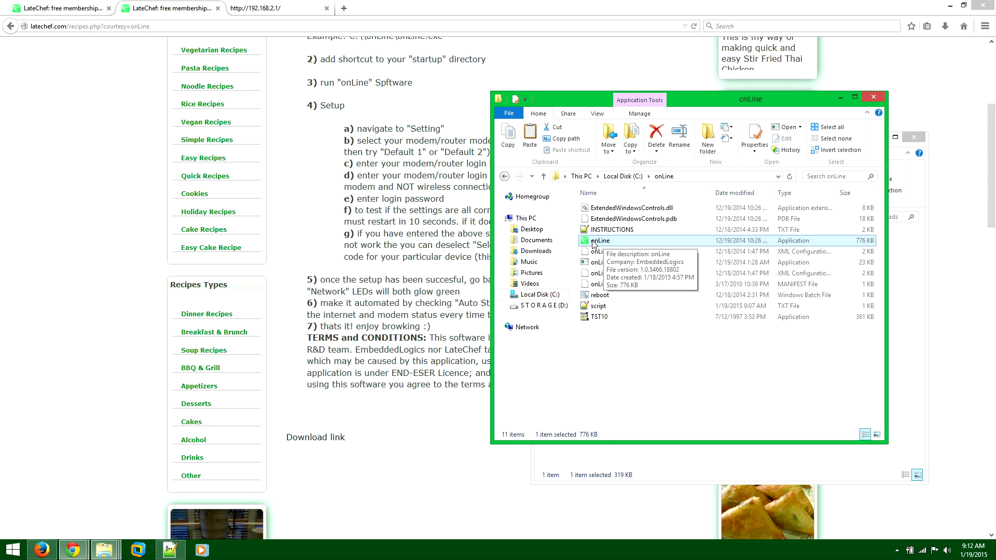
Step: Review the start of the installation instructions in the browser and return to the onLine folder window
{"action": "left_click", "coordinate": [390, 207]}
{"action": "scroll", "coordinate": [390, 206], "scroll_direction": "up", "scroll_amount": 5}
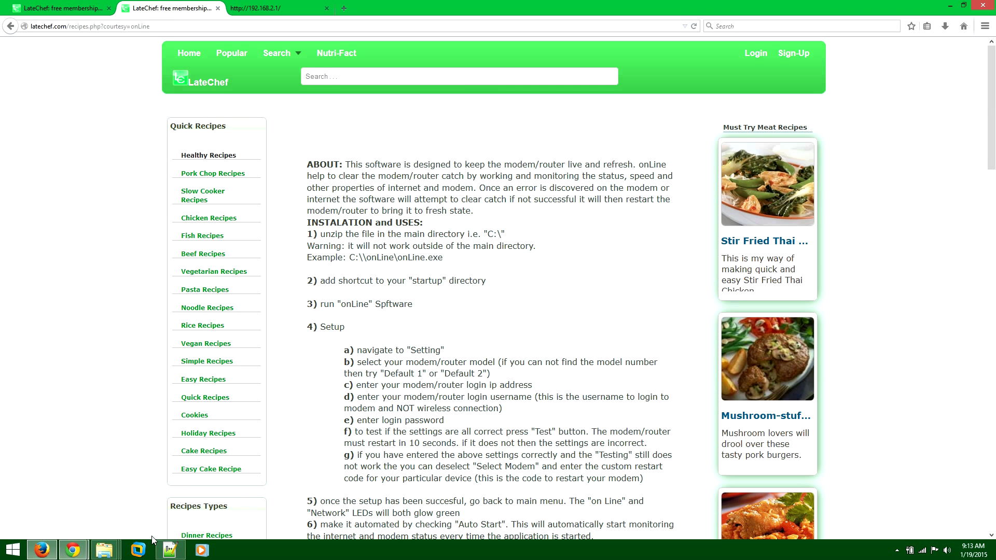
{"action": "left_click", "coordinate": [104, 550]}
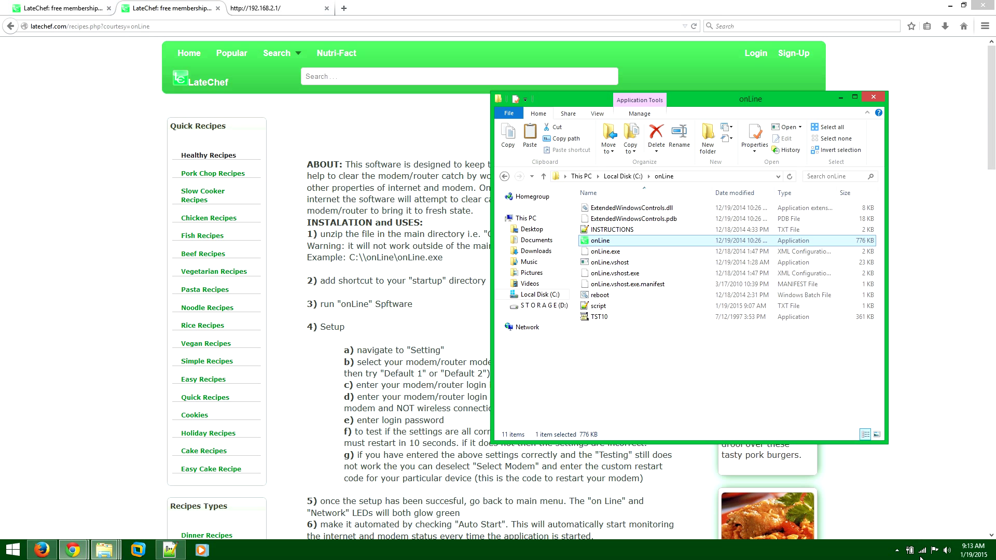
Step: Bring up the window of the already running onLine program and pin it open
{"action": "left_click", "coordinate": [899, 551]}
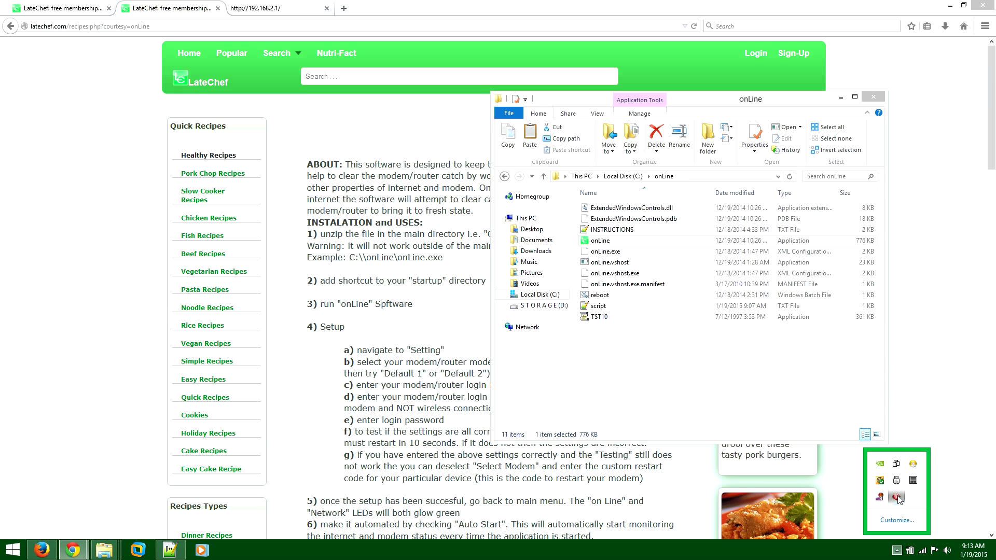
{"action": "left_click", "coordinate": [896, 496]}
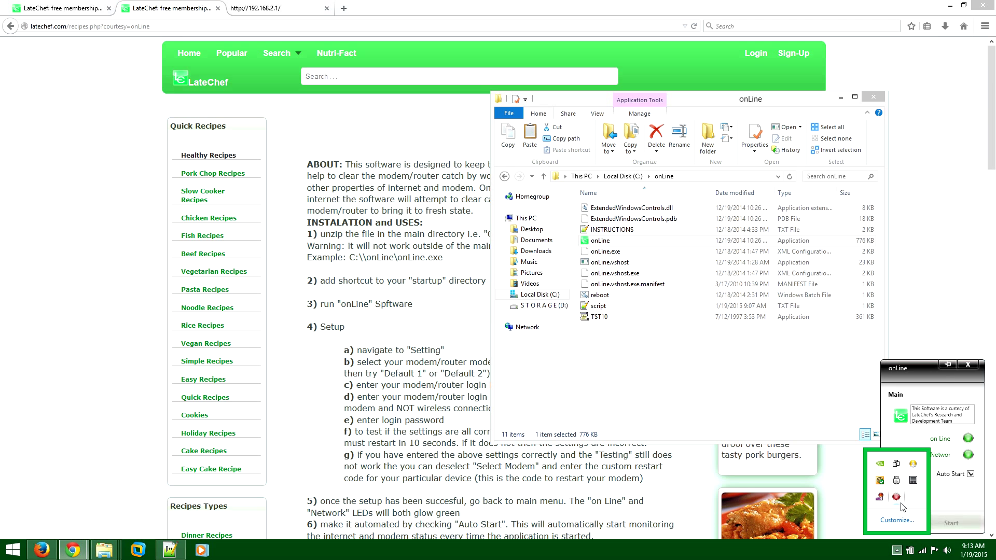
{"action": "left_click", "coordinate": [948, 365]}
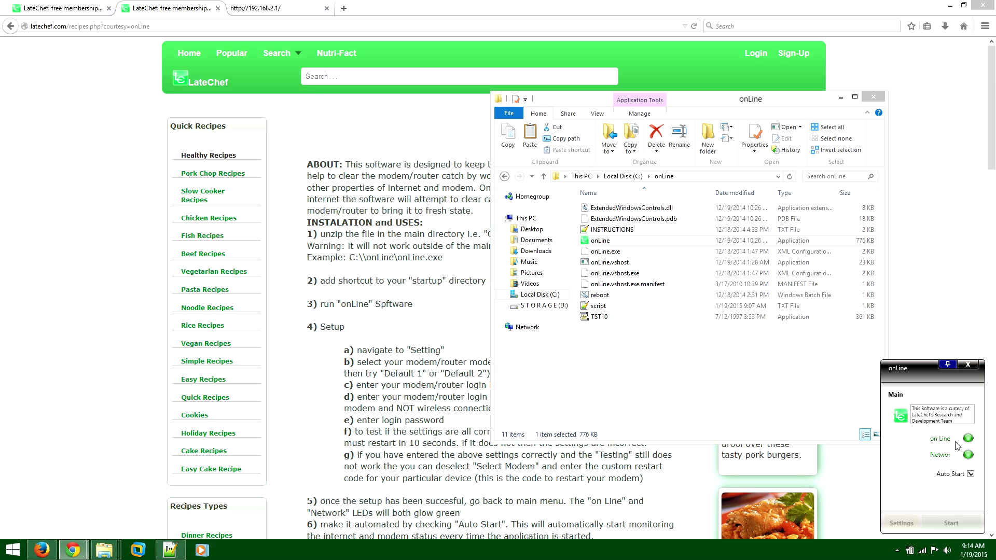
Step: Open the onLine settings, turn on model selection, and go through the IP address, user name and password fields
{"action": "left_click", "coordinate": [901, 524]}
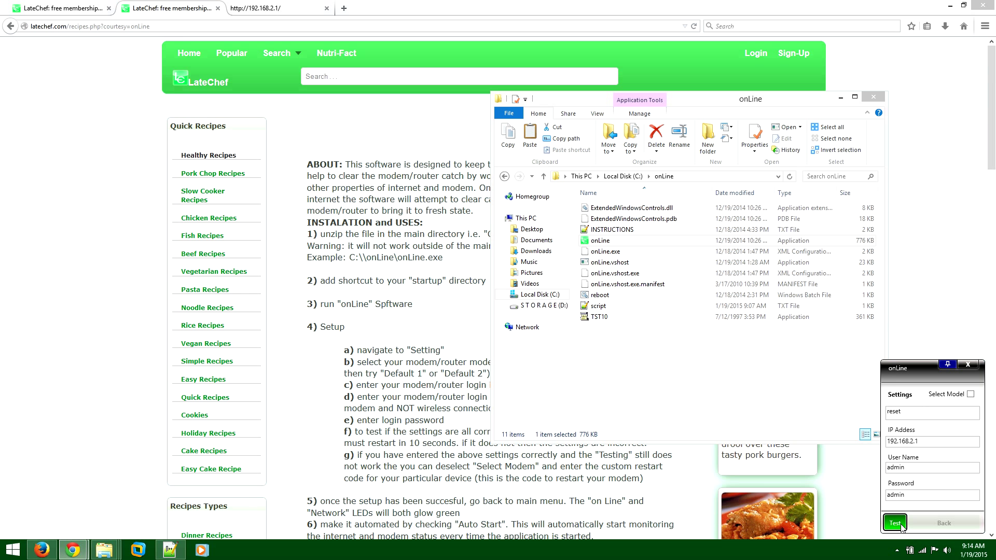
{"action": "left_click", "coordinate": [970, 394]}
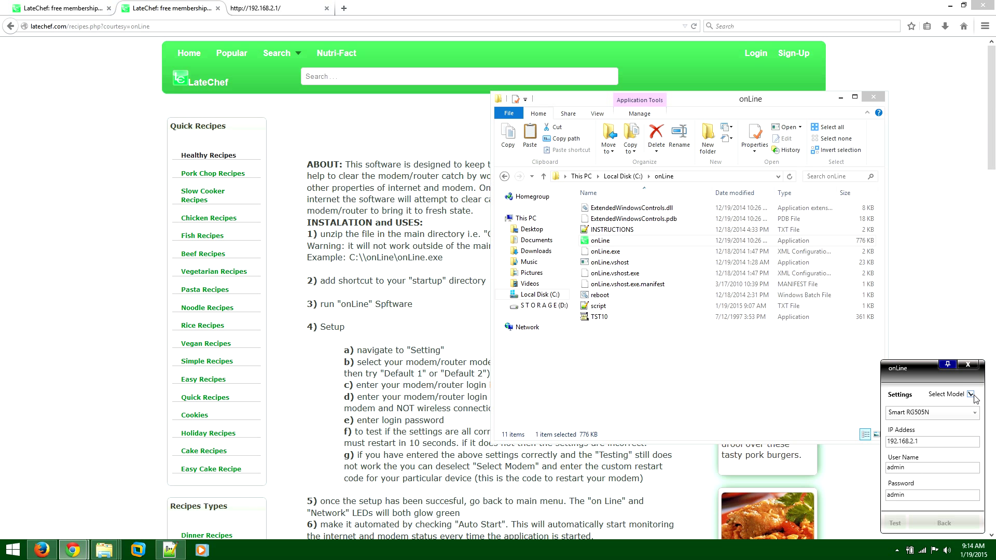
{"action": "left_click", "coordinate": [931, 440]}
{"action": "left_click", "coordinate": [928, 468]}
{"action": "left_click", "coordinate": [918, 497]}
Step: Select the modem's IP address in the onLine settings and switch to the browser page at 192.168.2.1
{"action": "left_click", "coordinate": [924, 441]}
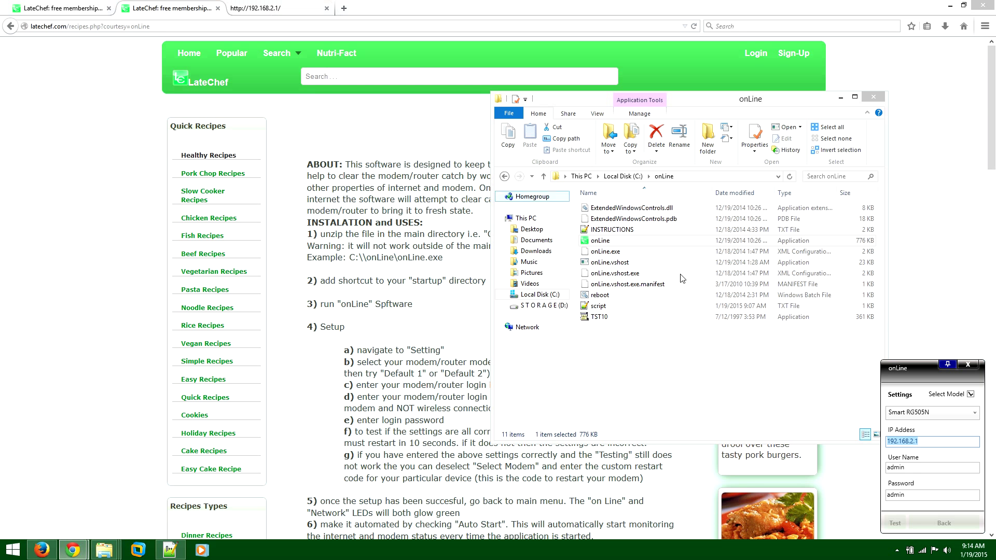
{"action": "right_click", "coordinate": [897, 443]}
{"action": "left_click", "coordinate": [914, 458]}
{"action": "left_click", "coordinate": [263, 8]}
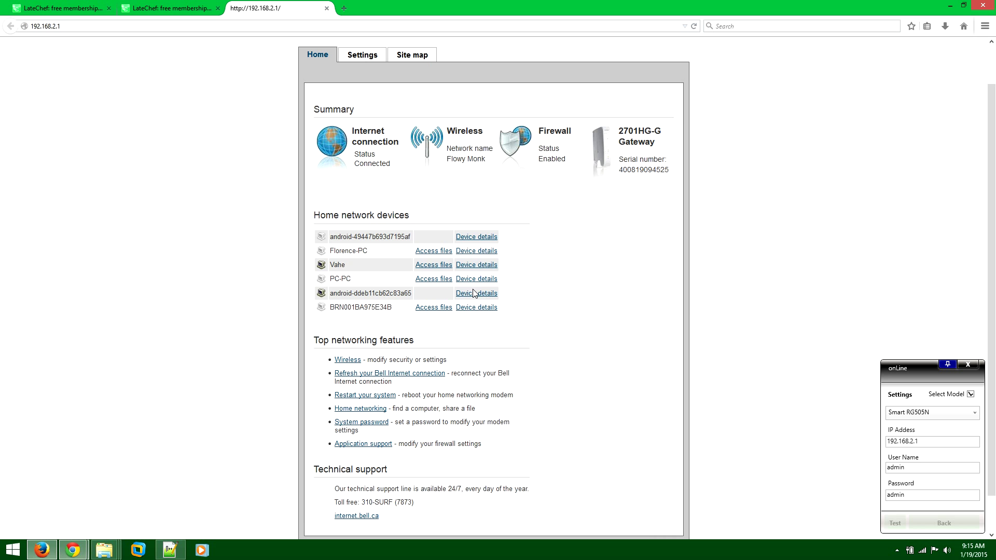
Step: Try clearing the user name and password in the onLine settings, and choose Default 1 as the modem model
{"action": "left_click", "coordinate": [906, 469]}
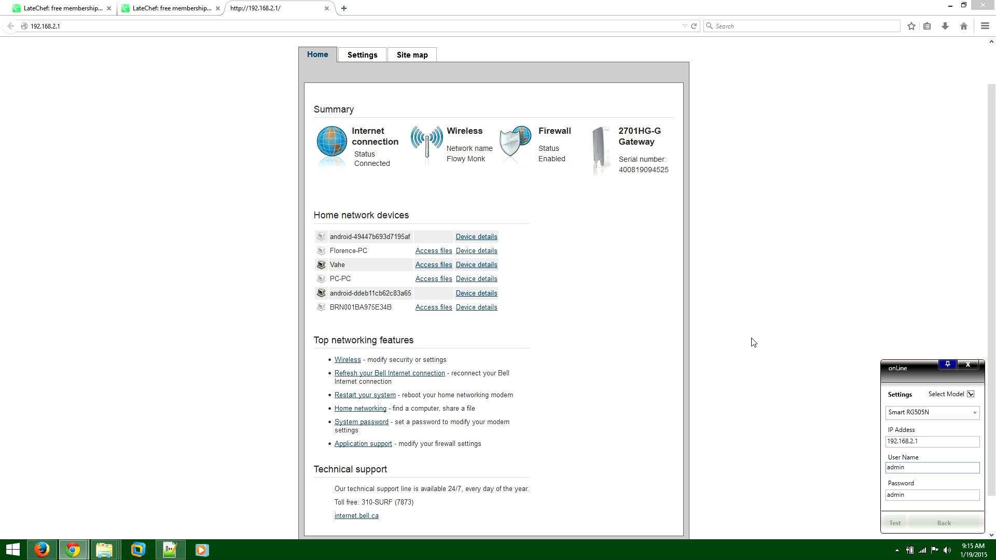
{"action": "key", "text": "shift+Tab"}
{"action": "key", "text": "Tab"}
{"action": "double_click", "coordinate": [888, 468]}
{"action": "key", "text": "BackSpace"}
{"action": "key", "text": "Tab"}
{"action": "key", "text": "BackSpace"}
{"action": "left_click", "coordinate": [901, 468]}
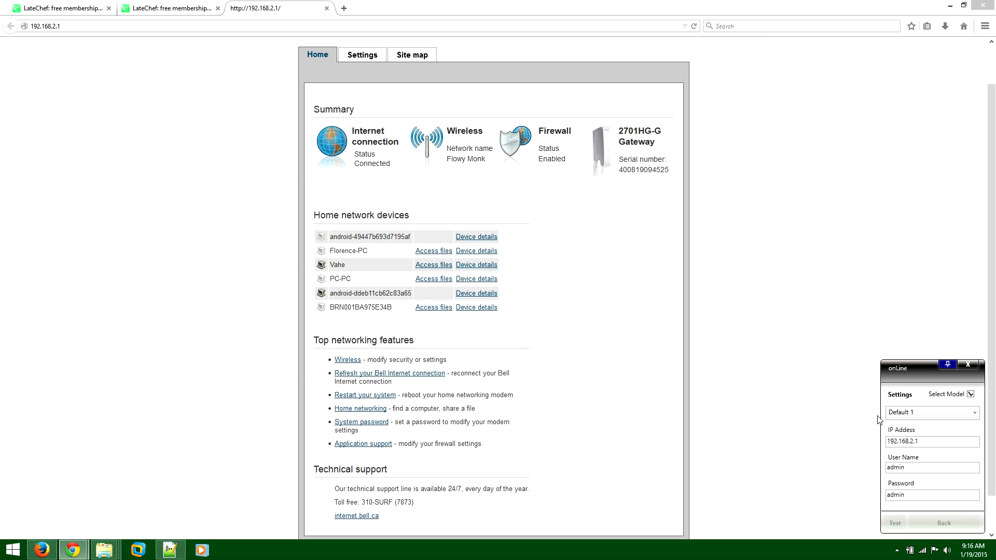
Step: Return to the LateChef instructions page and test the onLine modem settings with the Default 1 model
{"action": "left_click", "coordinate": [179, 8]}
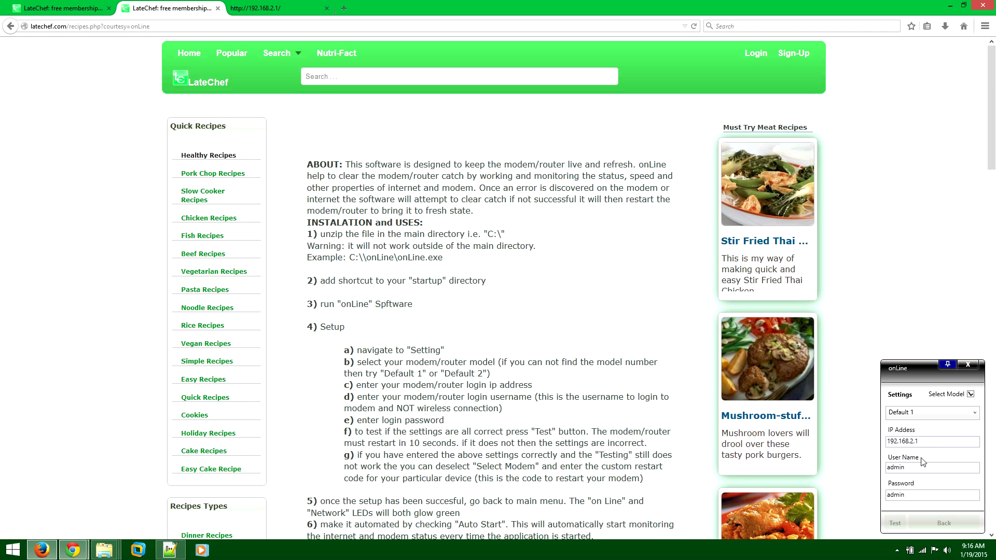
{"action": "left_click", "coordinate": [895, 523]}
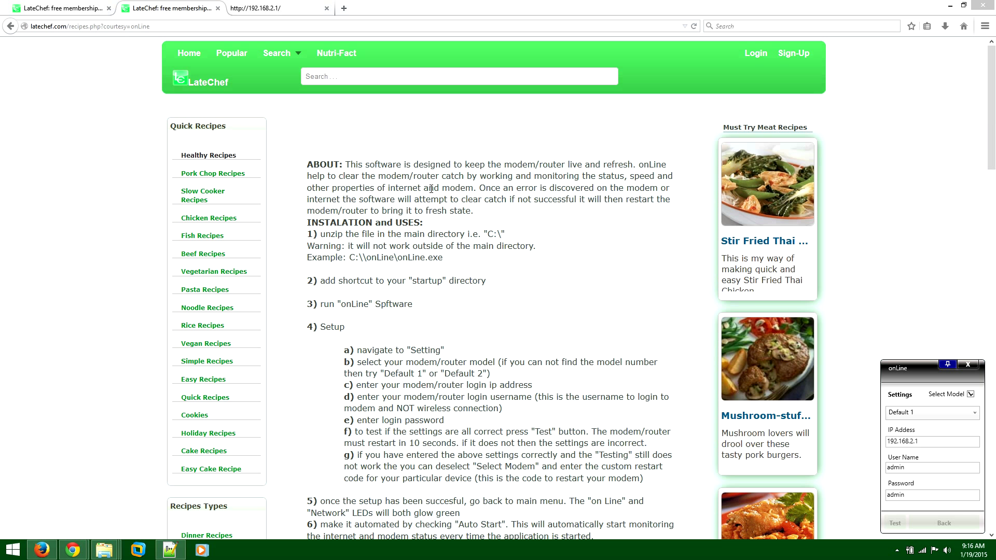
{"action": "left_click", "coordinate": [894, 523]}
Step: Test the modem settings with the Default 2 model, and select Smart RG505N as the alternative model
{"action": "left_click", "coordinate": [926, 419]}
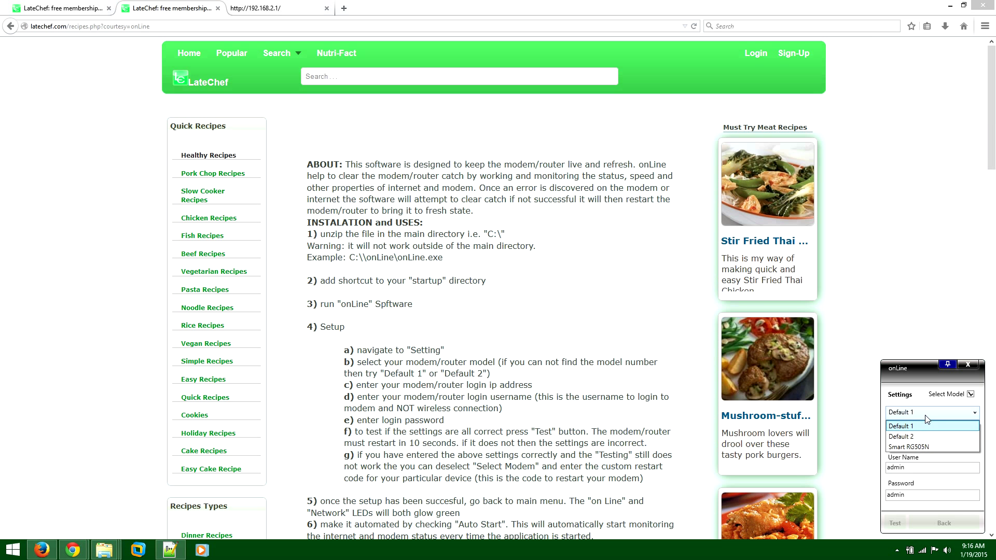
{"action": "left_click", "coordinate": [921, 430]}
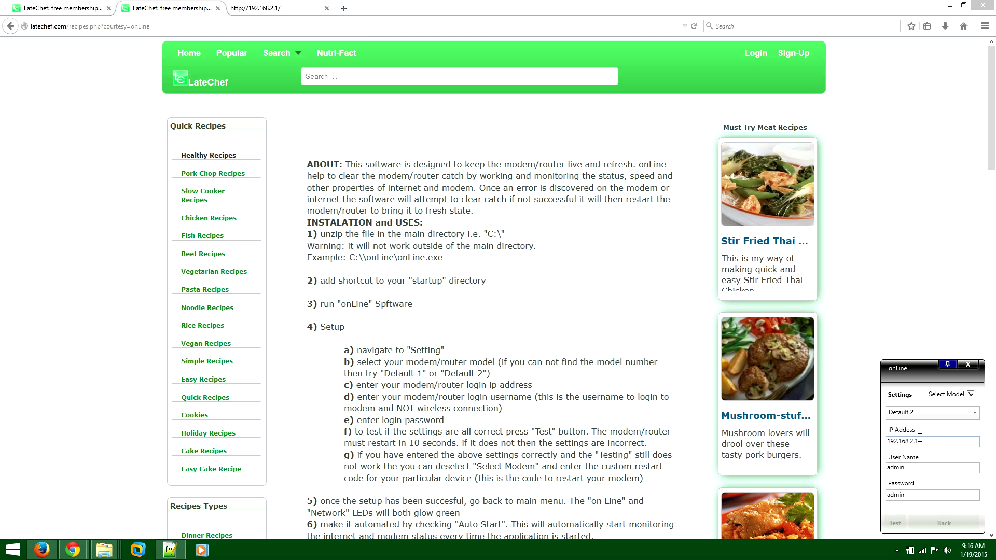
{"action": "left_click", "coordinate": [896, 522]}
{"action": "left_click", "coordinate": [931, 417]}
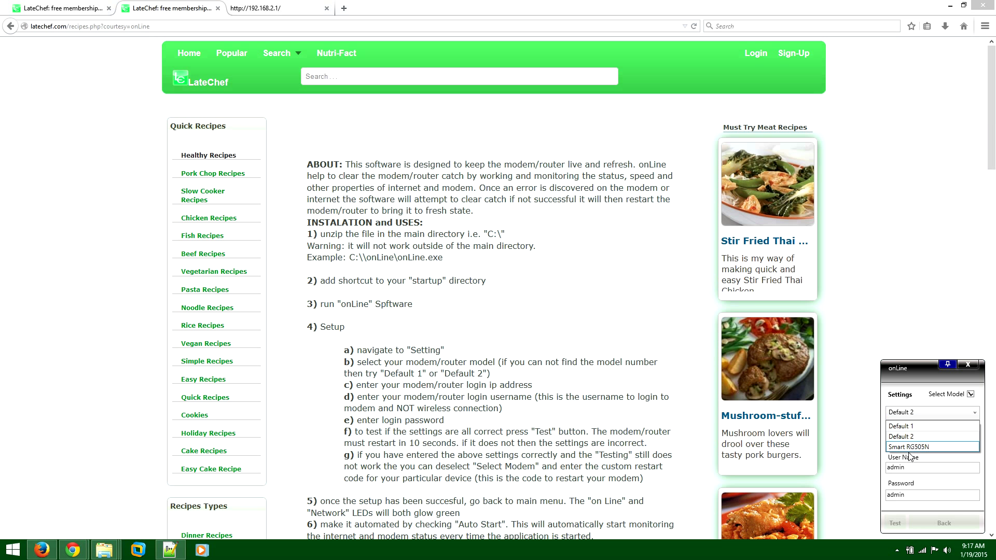
{"action": "left_click", "coordinate": [936, 448]}
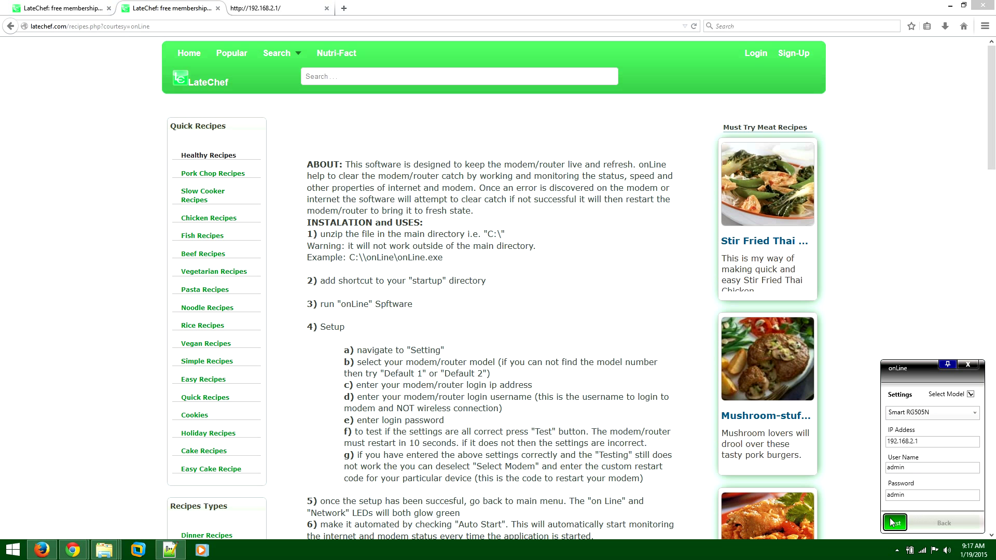
Step: Turn off model selection, try custom restart codes such as restart and reset, and test the settings with reset
{"action": "left_click", "coordinate": [971, 395]}
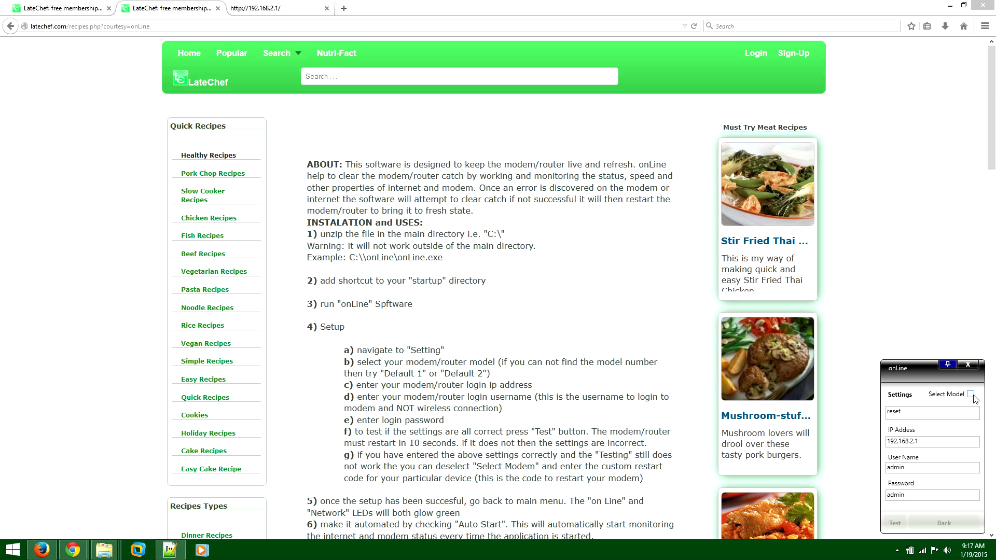
{"action": "double_click", "coordinate": [924, 418]}
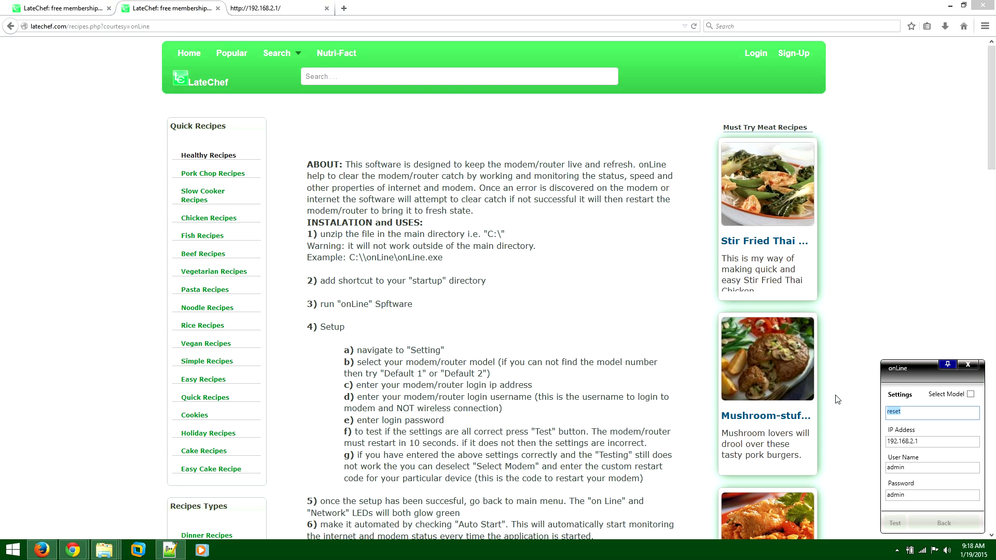
{"action": "type", "text": "restart"}
{"action": "key", "text": "ctrl+a"}
{"action": "type", "text": "reboo"}
{"action": "key", "text": "ctrl+a"}
{"action": "type", "text": "resety"}
{"action": "key", "text": "ctrl+a"}
{"action": "type", "text": "reset"}
{"action": "left_click", "coordinate": [888, 523]}
Step: Try the custom restart codes rset and rstart, set the code to rboot, and return to the onLine main view
{"action": "left_click_drag", "start_coordinate": [942, 417], "coordinate": [848, 411]}
{"action": "type", "text": "rset"}
{"action": "key", "text": "ctrl+a"}
{"action": "key", "text": "BackSpace"}
{"action": "type", "text": "rstart"}
{"action": "key", "text": "ctrl+a"}
{"action": "key", "text": "BackSpace"}
{"action": "type", "text": "rboot"}
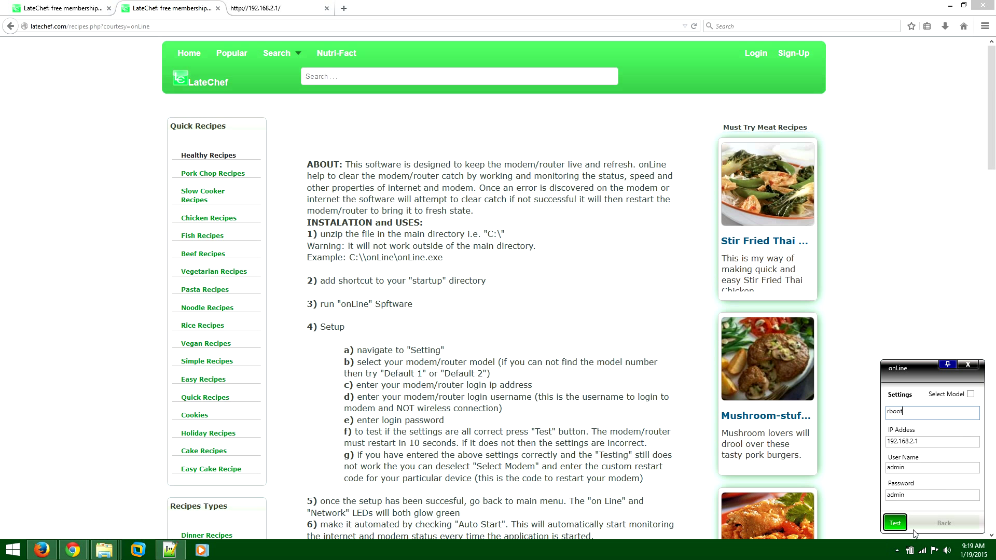
{"action": "left_click", "coordinate": [935, 527]}
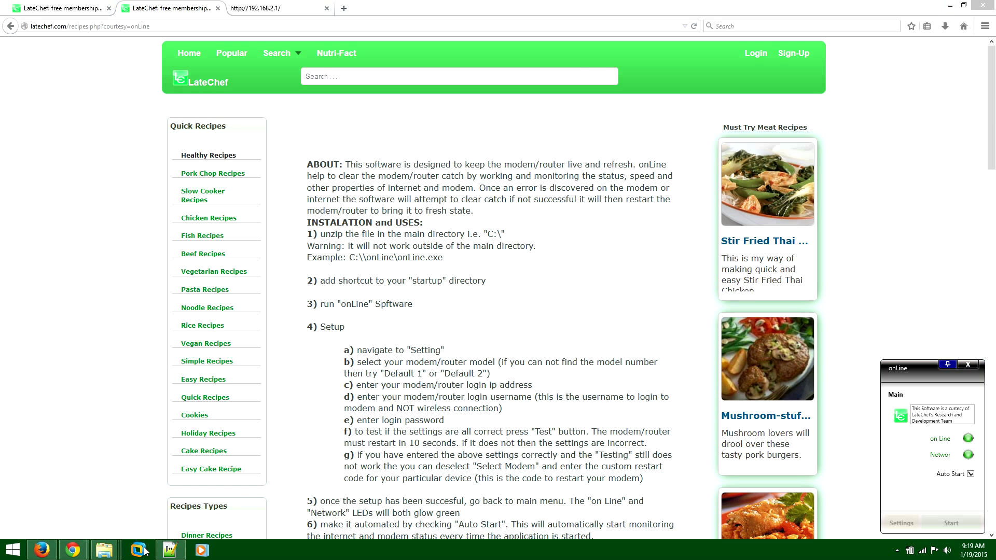
Step: Create a desktop shortcut for the onLine application in the C: onLine folder, and close that folder's window
{"action": "mouse_move", "coordinate": [114, 548]}
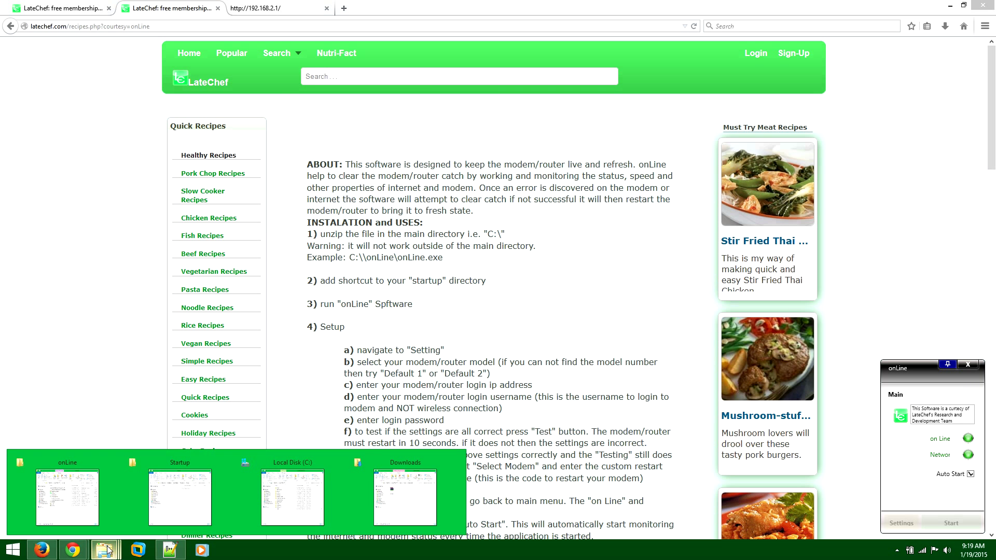
{"action": "left_click", "coordinate": [68, 497]}
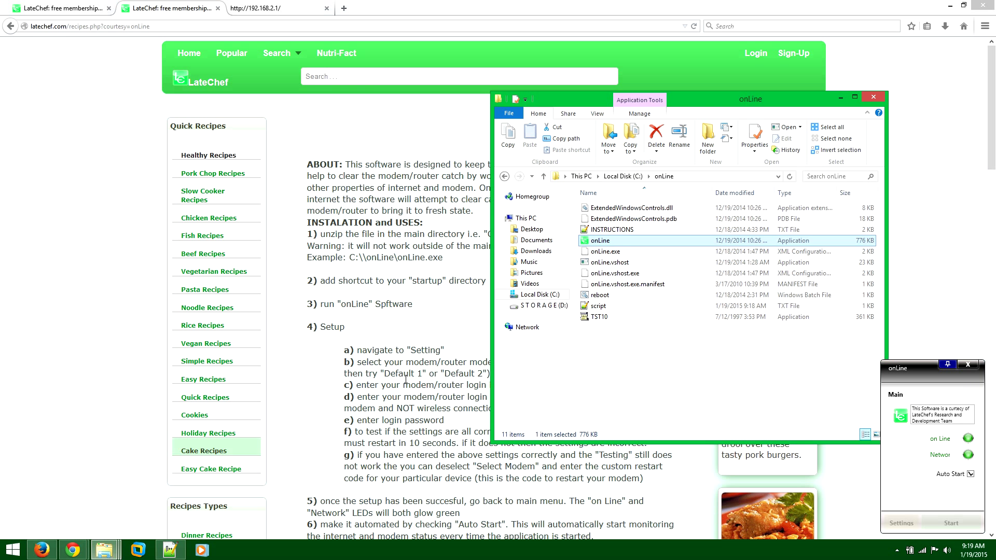
{"action": "right_click", "coordinate": [605, 242]}
{"action": "mouse_move", "coordinate": [661, 404]}
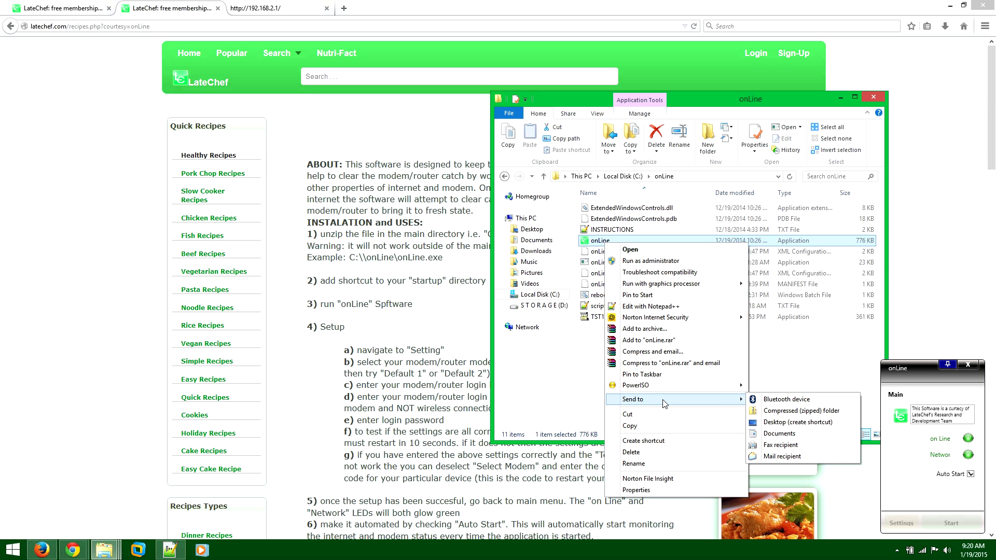
{"action": "left_click", "coordinate": [799, 422]}
{"action": "left_click", "coordinate": [873, 96]}
Step: Move the onLine shortcut from the desktop into the Windows Startup folder
{"action": "key", "text": "super+d"}
{"action": "right_click", "coordinate": [29, 34]}
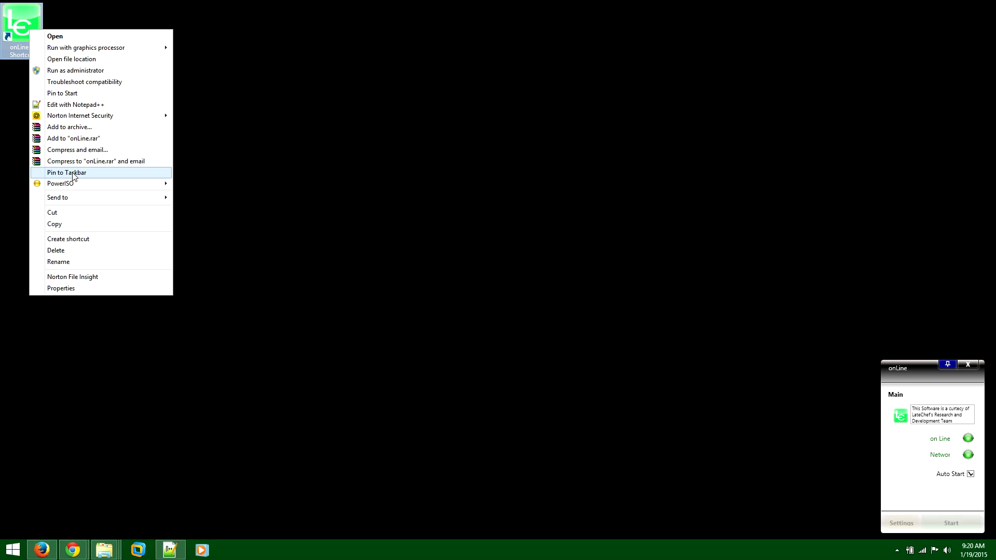
{"action": "left_click", "coordinate": [78, 214]}
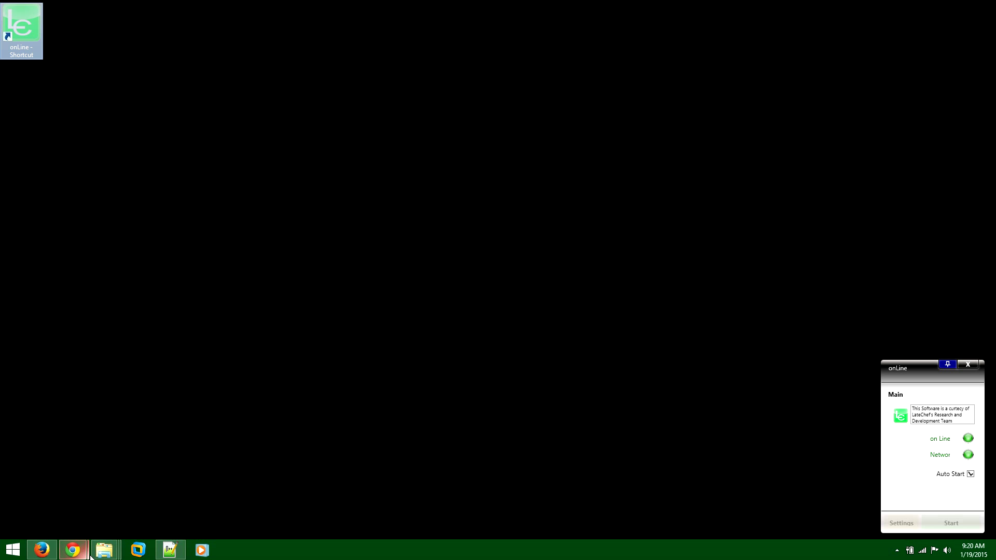
{"action": "mouse_move", "coordinate": [104, 550]}
{"action": "mouse_move", "coordinate": [384, 507]}
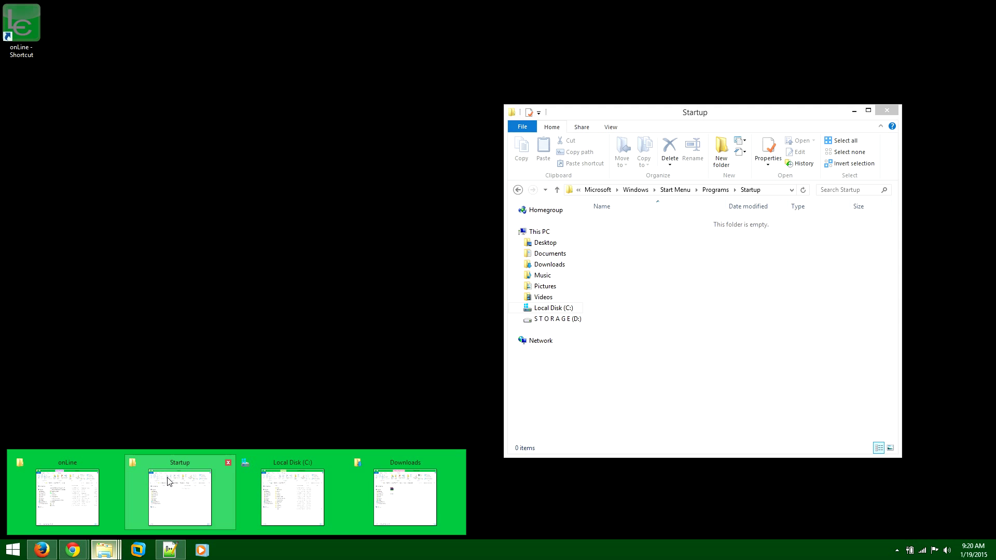
{"action": "left_click", "coordinate": [176, 485]}
{"action": "right_click", "coordinate": [704, 327]}
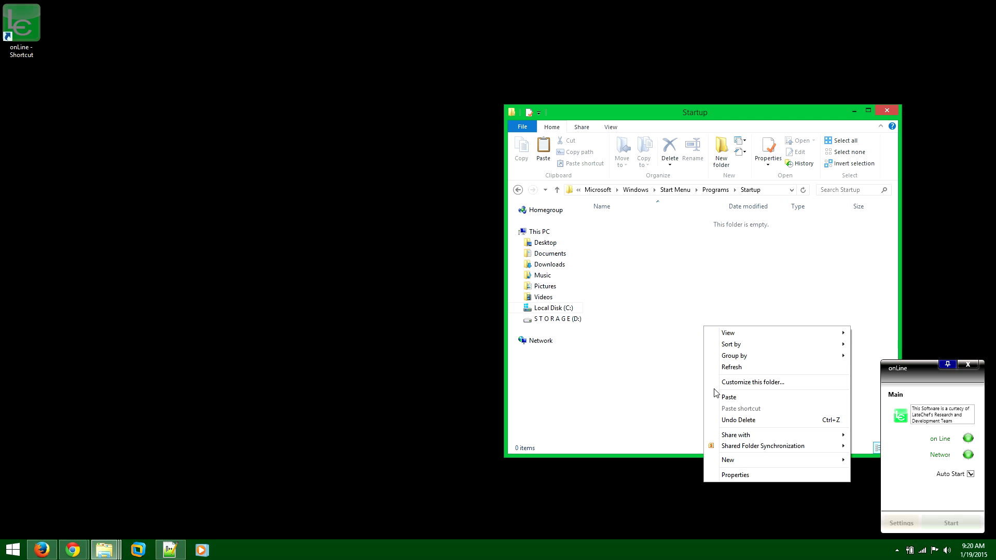
{"action": "left_click", "coordinate": [740, 398]}
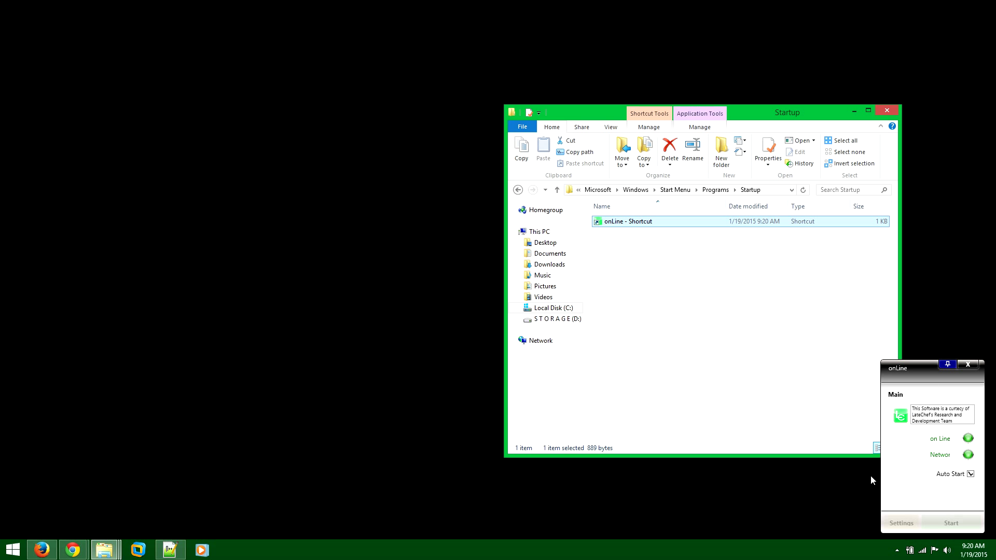
Step: Examine the Windows 8 startup folder path noted in Notepad++, including its <username> part, against the Startup folder's address
{"action": "mouse_move", "coordinate": [110, 544]}
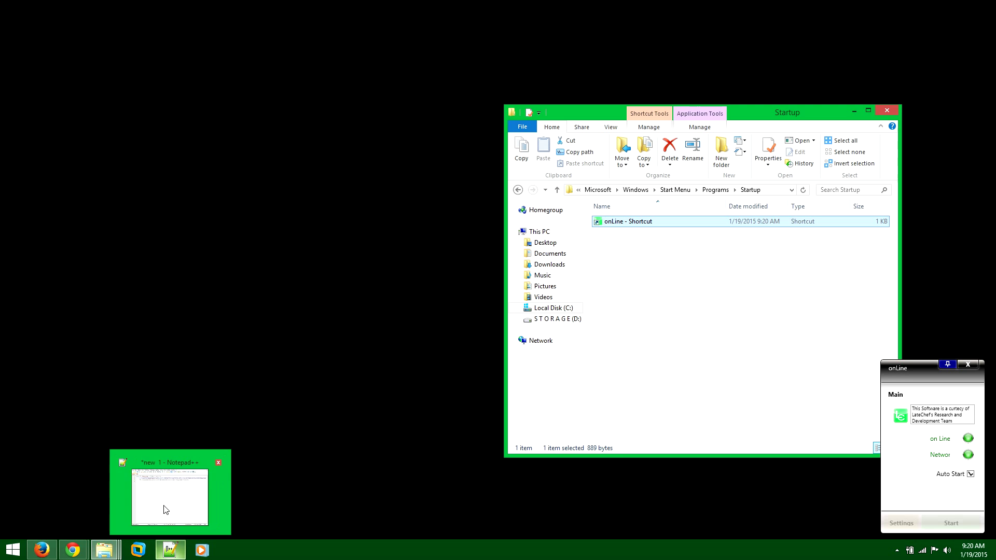
{"action": "left_click", "coordinate": [163, 508]}
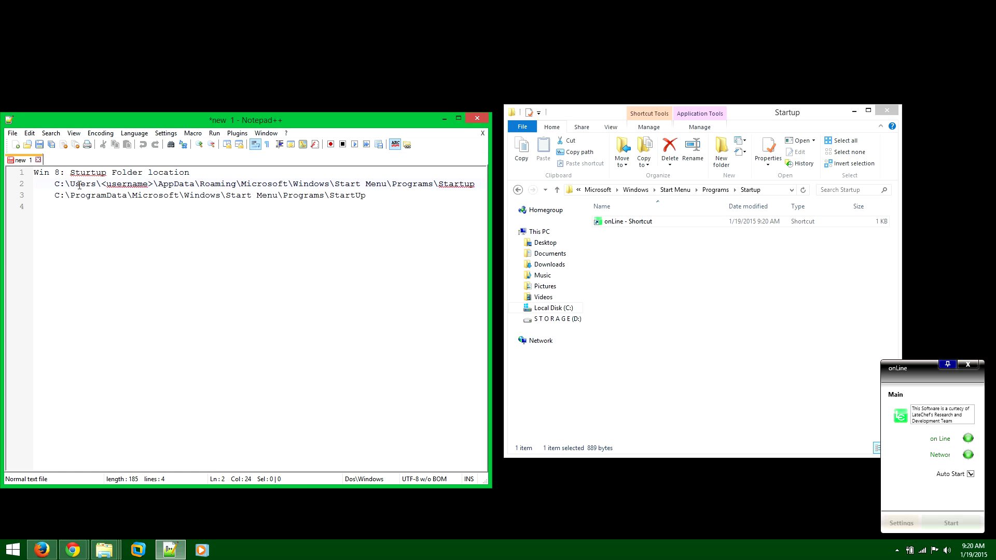
{"action": "left_click_drag", "start_coordinate": [54, 184], "coordinate": [518, 190]}
{"action": "left_click", "coordinate": [773, 189]}
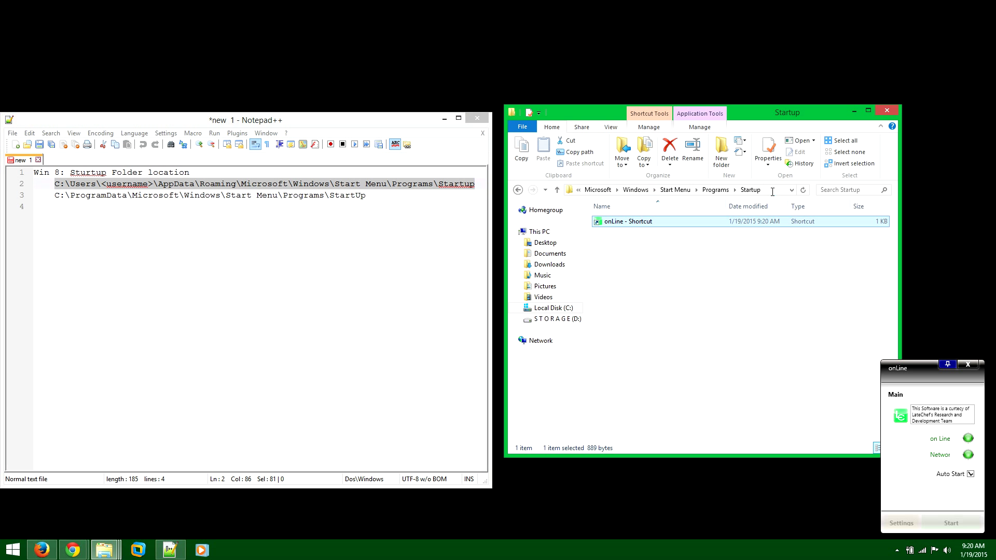
{"action": "left_click", "coordinate": [766, 190]}
{"action": "left_click", "coordinate": [650, 321]}
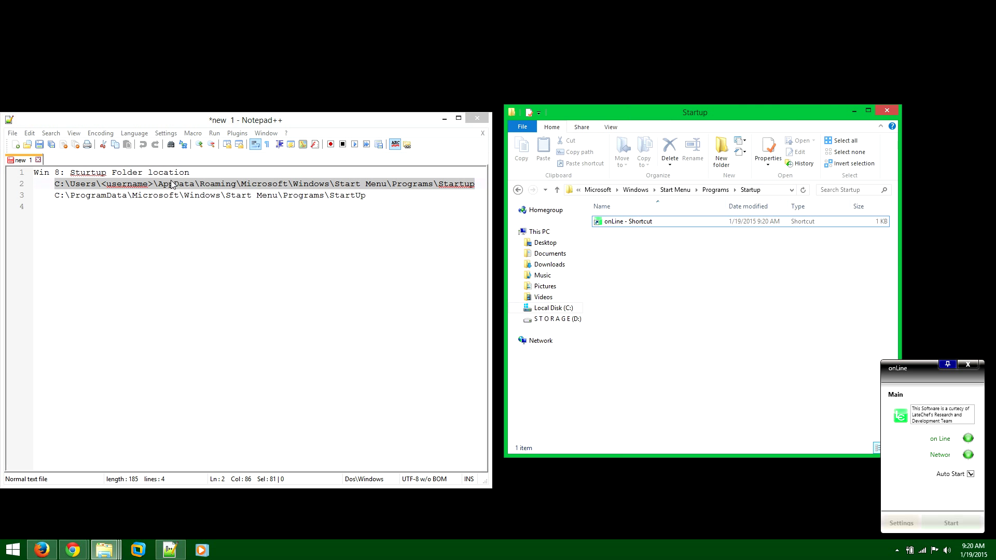
{"action": "double_click", "coordinate": [127, 185]}
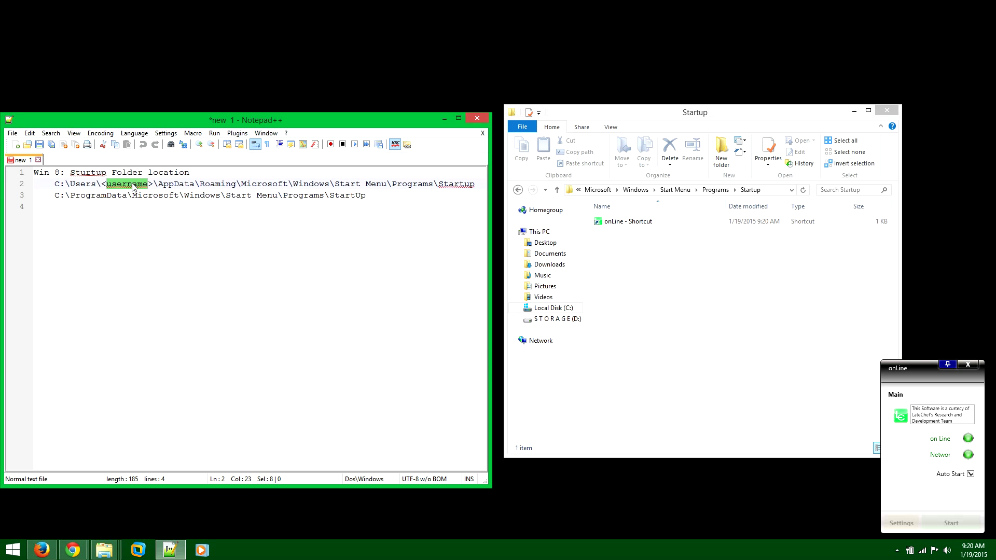
{"action": "left_click_drag", "start_coordinate": [154, 184], "coordinate": [102, 184]}
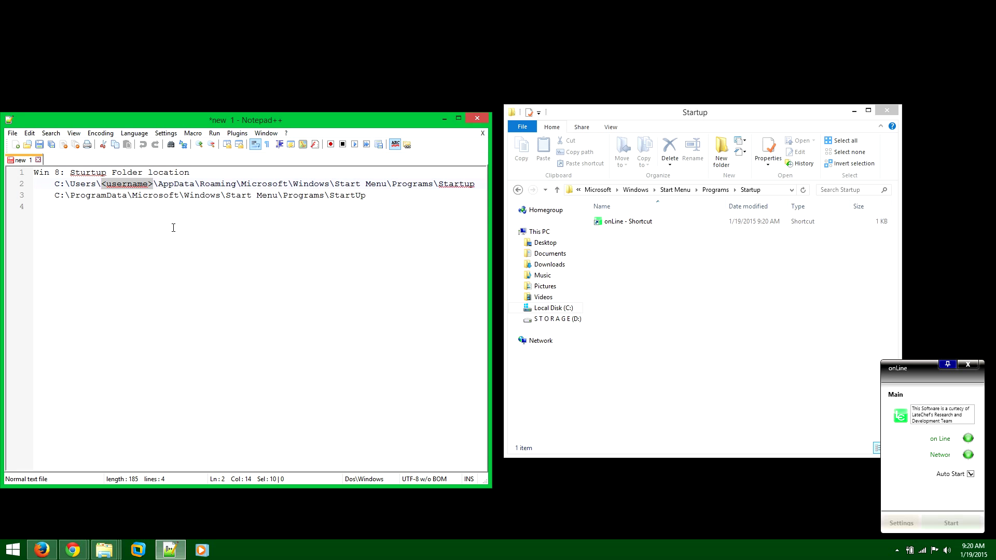